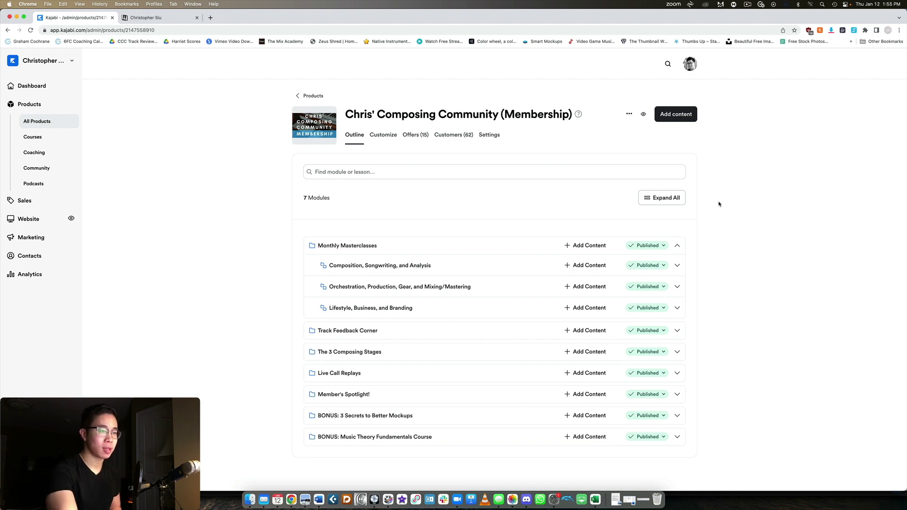
Step: Preview Chris' Composing Community as a member and scroll through its welcome page
left_click(642, 116)
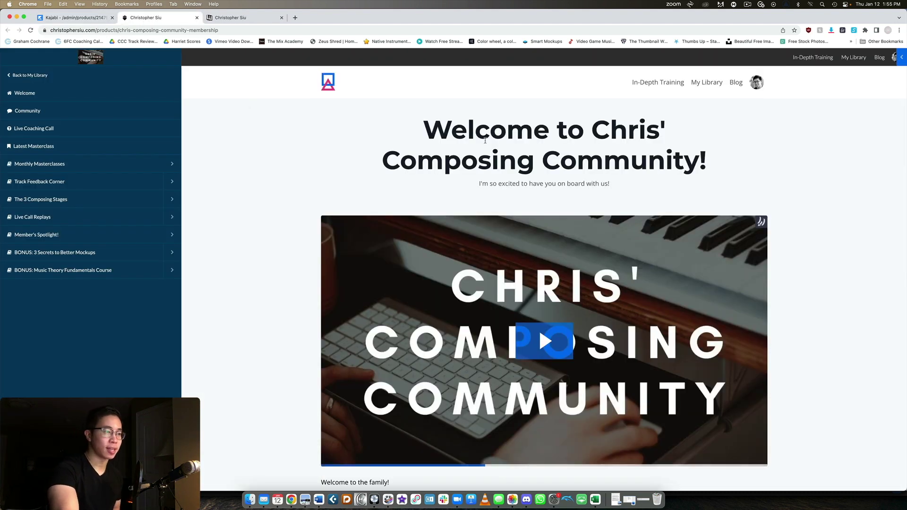
scroll(643, 135, "down", 1)
scroll(614, 137, "down", 2)
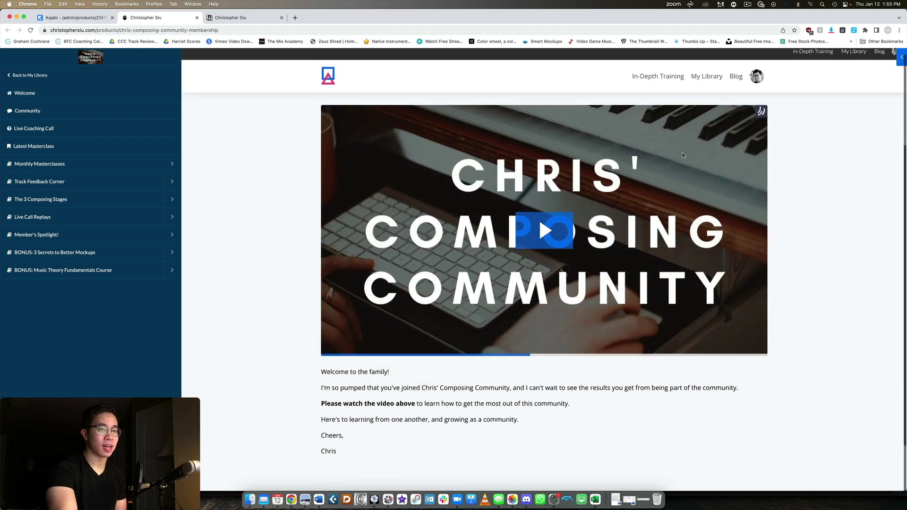
scroll(566, 139, "down", 2)
scroll(514, 141, "up", 5)
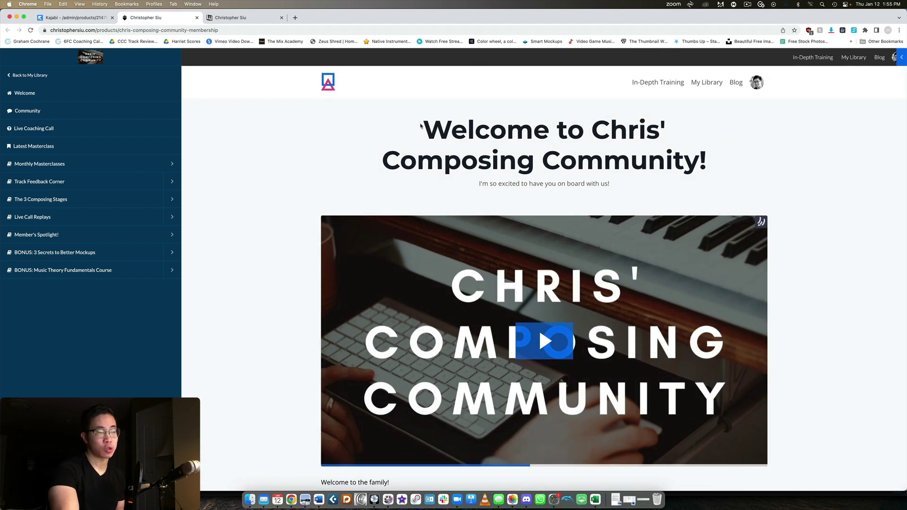
scroll(727, 159, "down", 1)
scroll(722, 160, "down", 3)
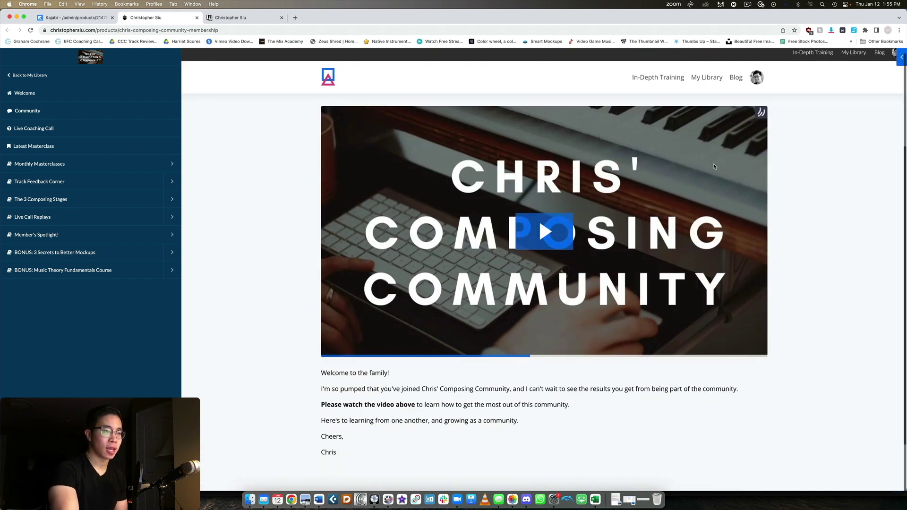
left_click_drag(320, 322, 336, 326)
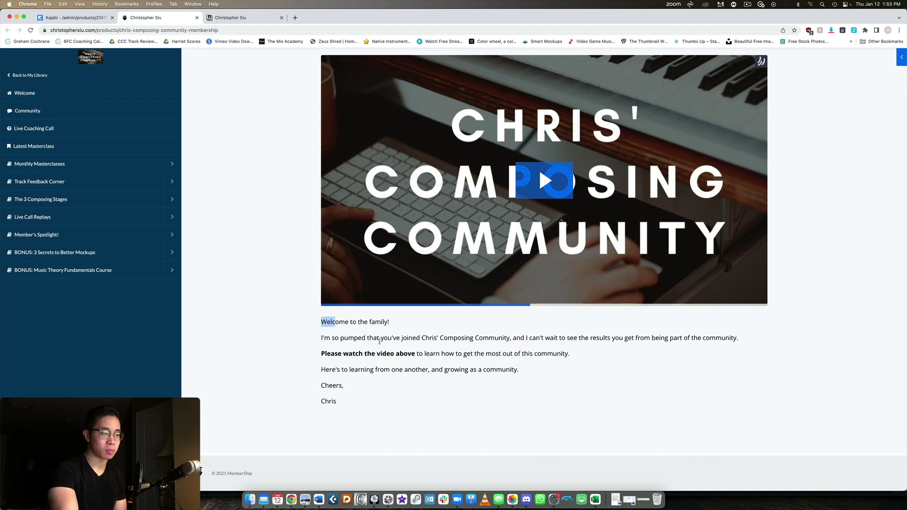
left_click(475, 421)
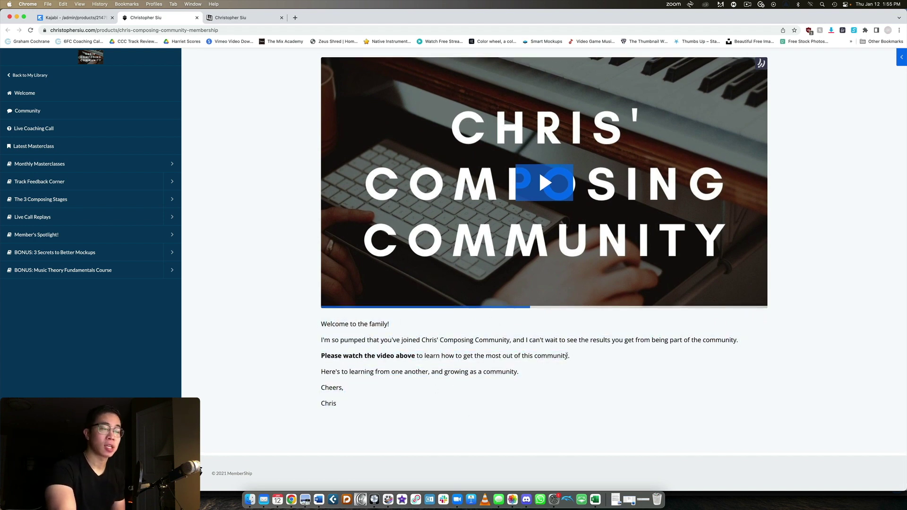
scroll(566, 355, "up", 3)
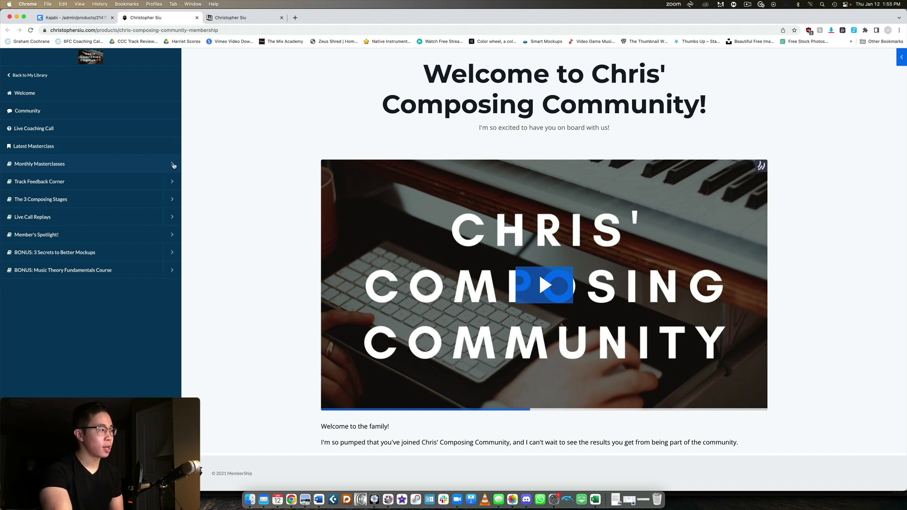
Step: Browse the Composition, Songwriting, and Analysis masterclass lessons, then return to the categories
left_click(173, 165)
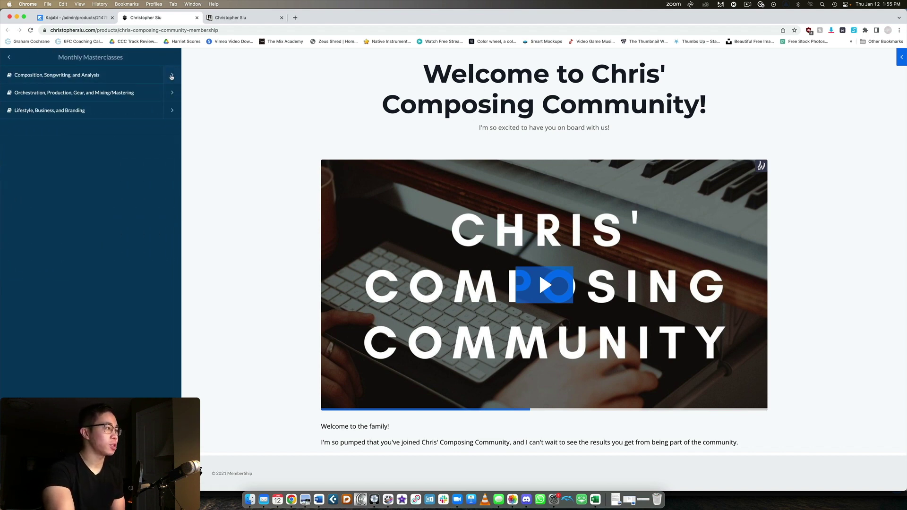
left_click(171, 76)
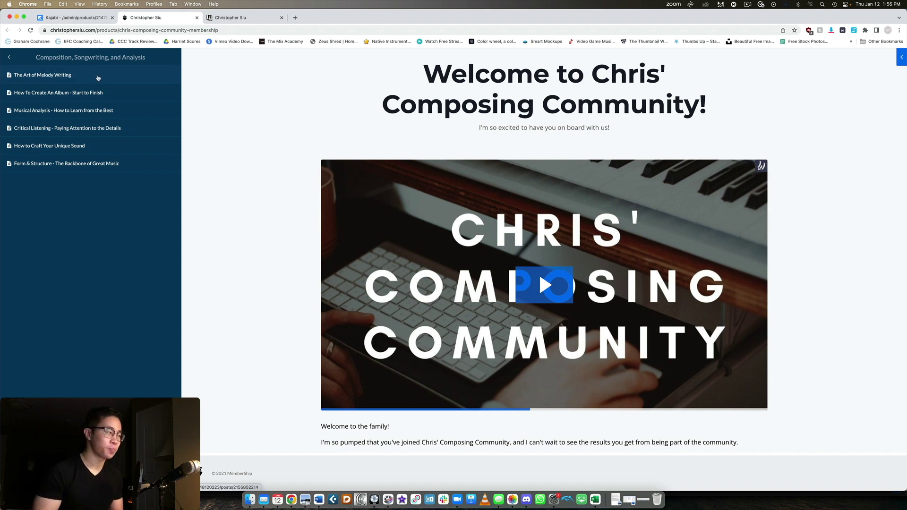
left_click(10, 57)
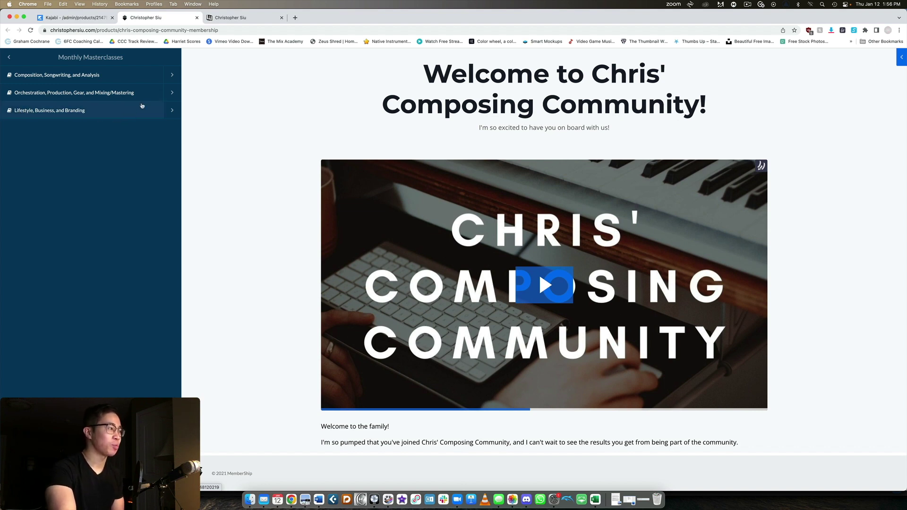
Step: Check the Orchestration masterclasses, then open 10 Key Skills Every Composer Needs from Lifestyle, Business, and Branding
left_click(165, 92)
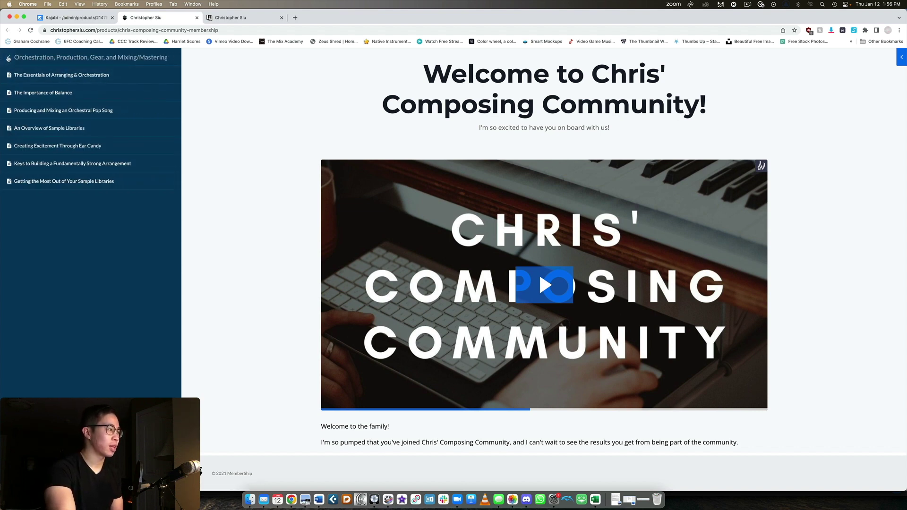
left_click(9, 57)
left_click(172, 111)
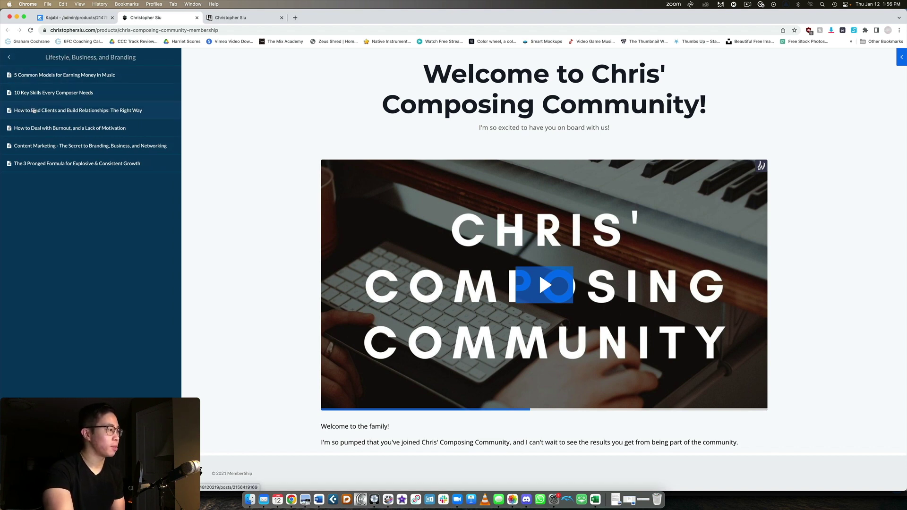
left_click(63, 93)
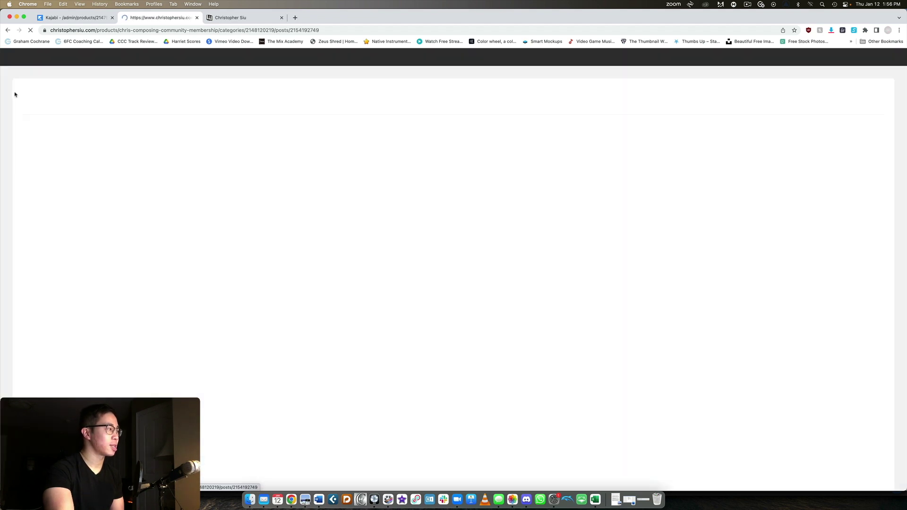
Step: Scroll down through the 10 Key Skills lesson's resources and comments
scroll(415, 269, "down", 3)
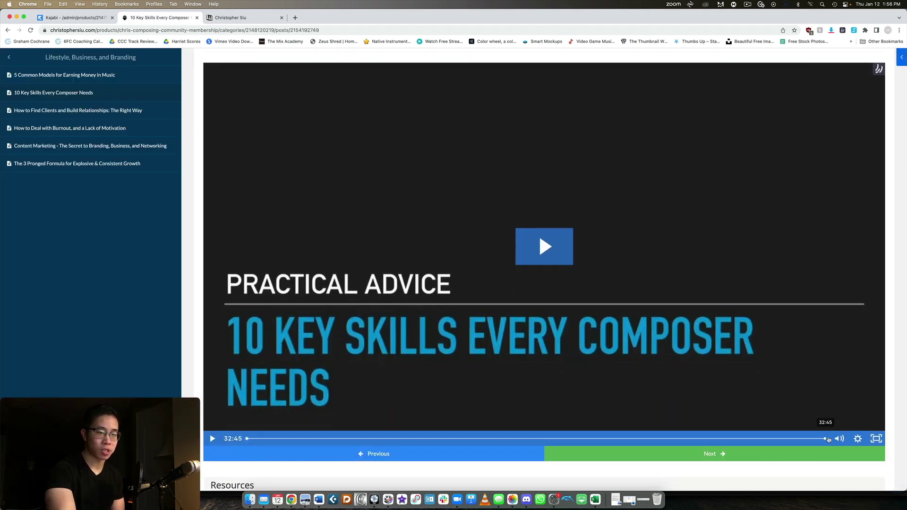
scroll(539, 266, "down", 5)
scroll(539, 265, "down", 5)
scroll(539, 267, "down", 2)
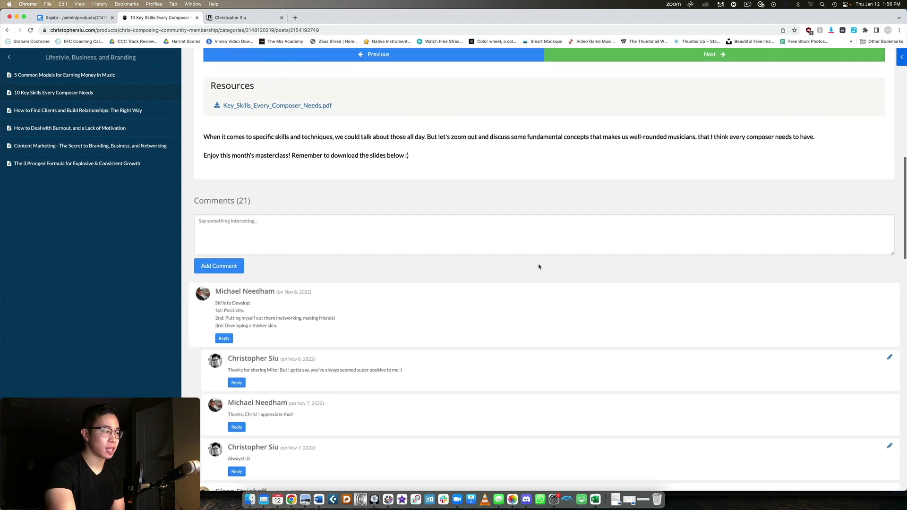
scroll(537, 267, "down", 3)
scroll(536, 269, "down", 10)
scroll(532, 271, "down", 5)
scroll(515, 278, "down", 5)
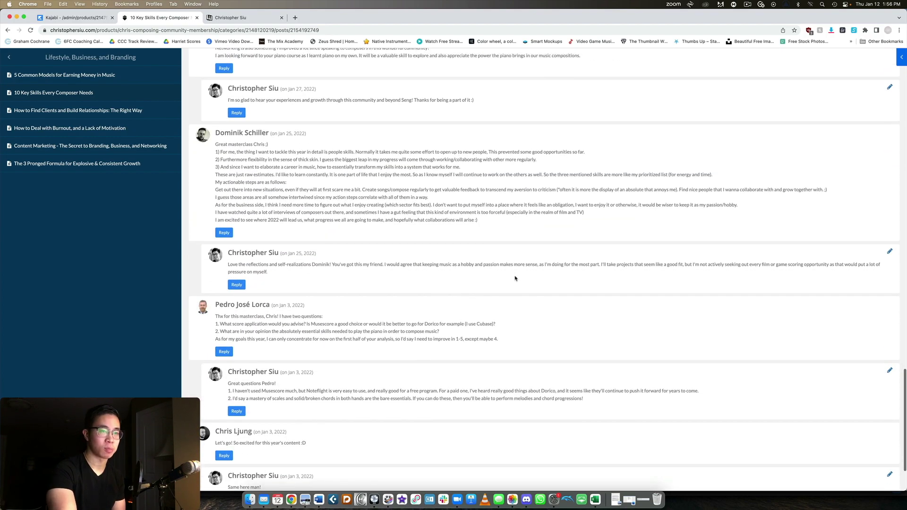
Step: Return the course menu to the full module list and switch to the admin outline
scroll(514, 278, "up", 15)
scroll(515, 280, "up", 10)
left_click(8, 56)
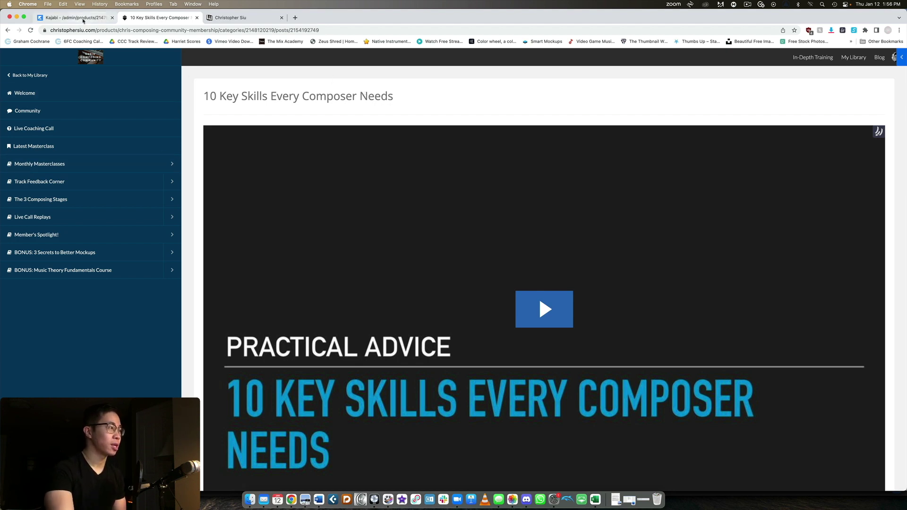
left_click(83, 19)
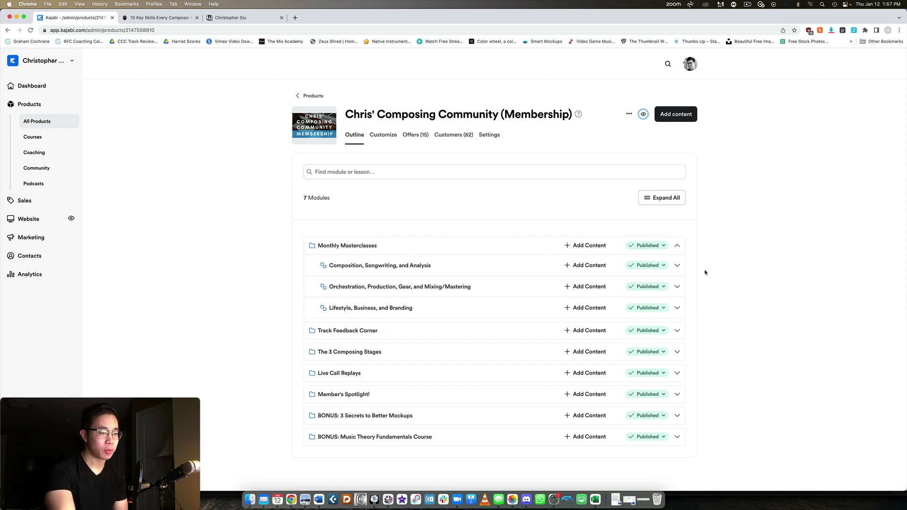
Step: Expand Live Call Replays to list its coaching calls, then return to the 10 Key Skills lesson
left_click(677, 373)
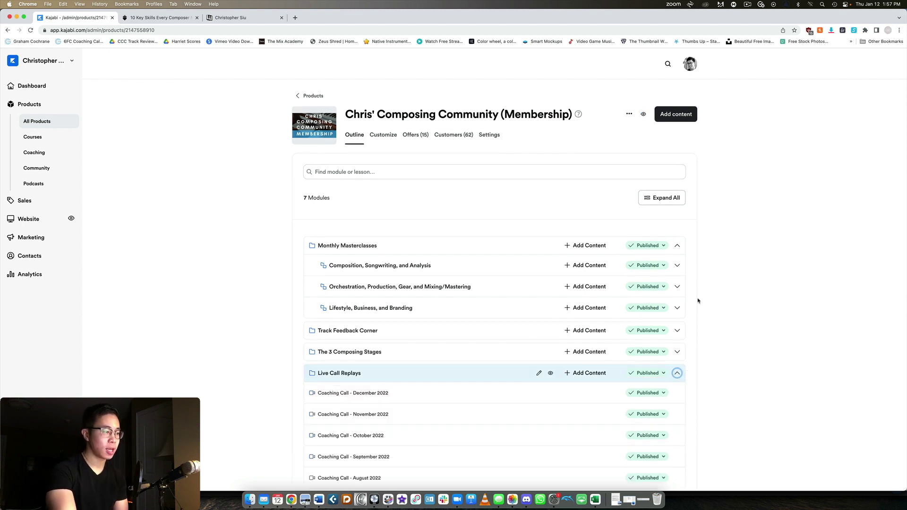
scroll(698, 301, "down", 5)
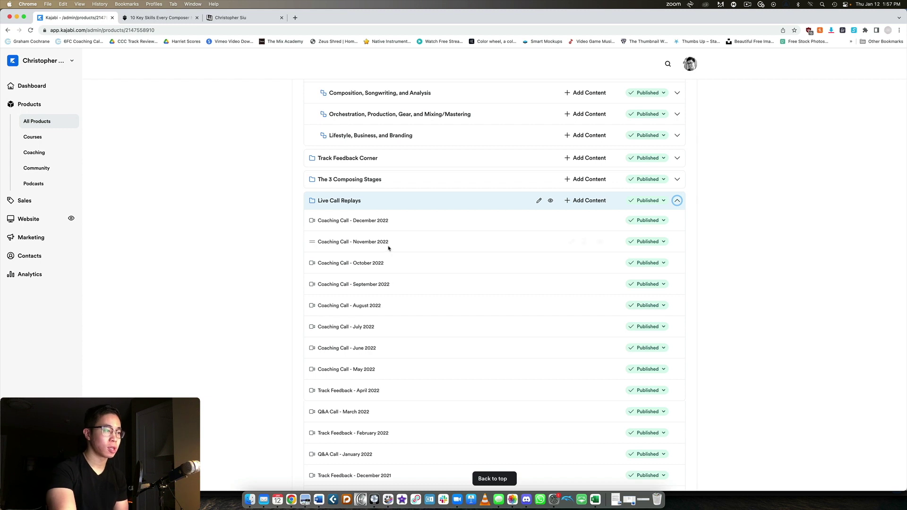
scroll(377, 250, "up", 1)
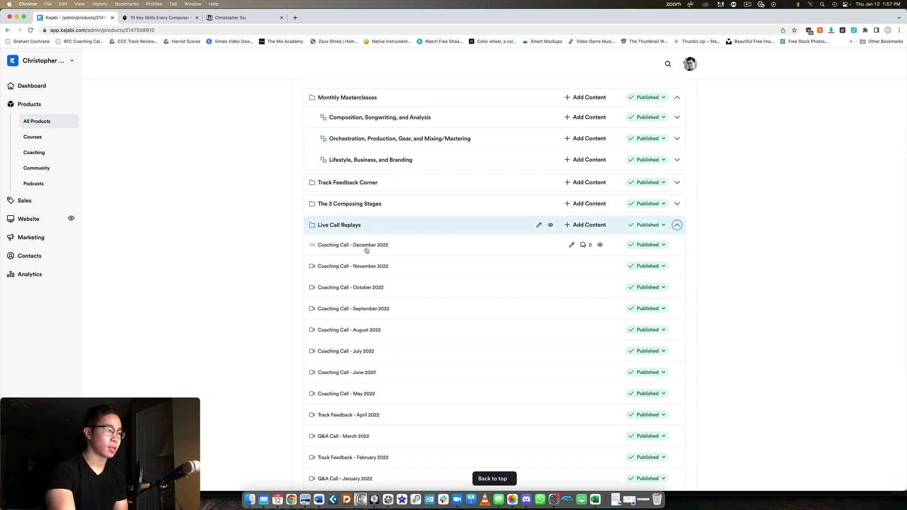
left_click(141, 19)
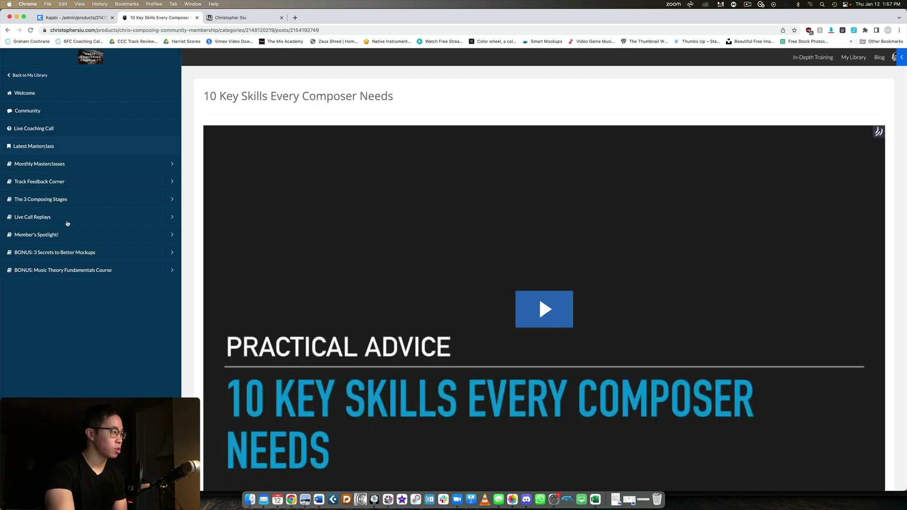
Step: Open the Coaching Call - December 2022 replay and review its video and timestamps
left_click(165, 217)
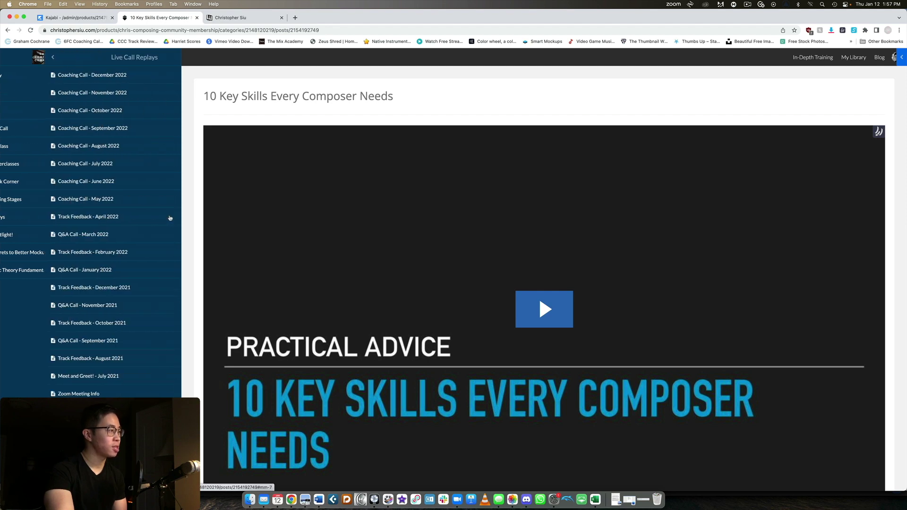
left_click(119, 77)
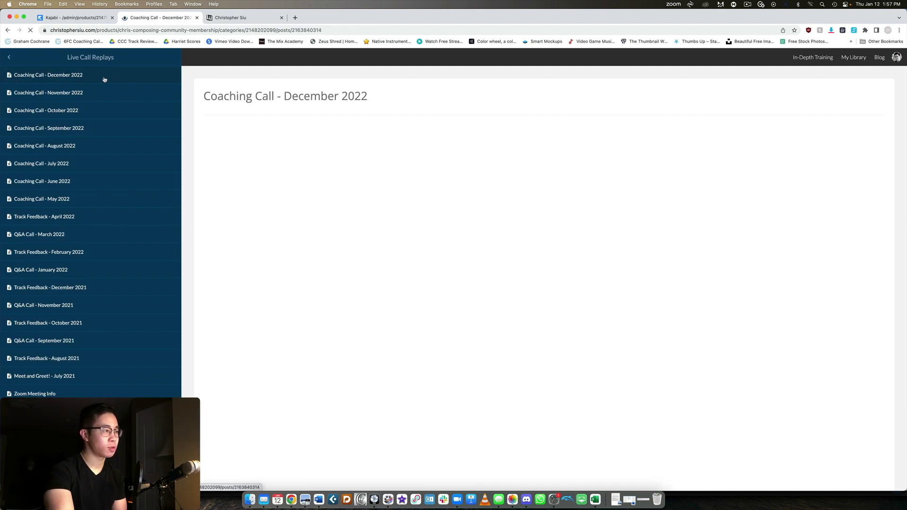
scroll(580, 197, "down", 3)
scroll(579, 198, "down", 2)
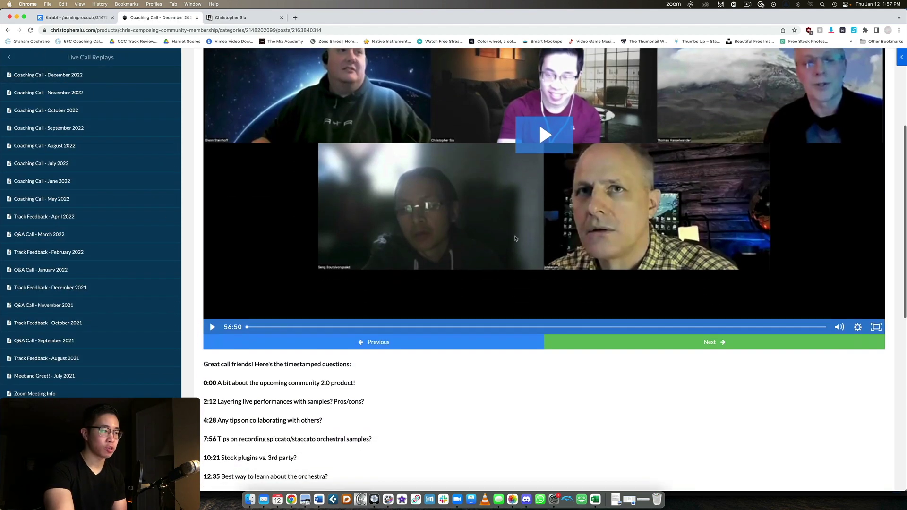
scroll(347, 284, "down", 5)
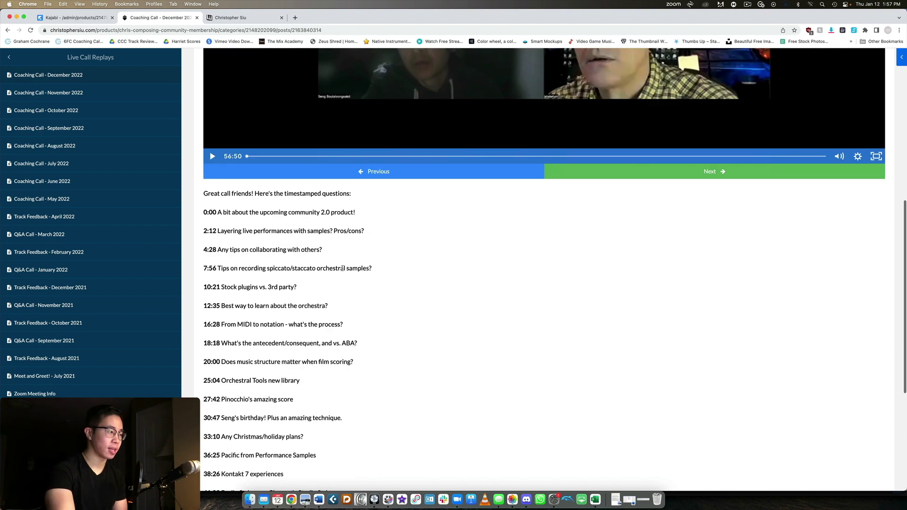
scroll(279, 271, "down", 5)
scroll(279, 271, "up", 3)
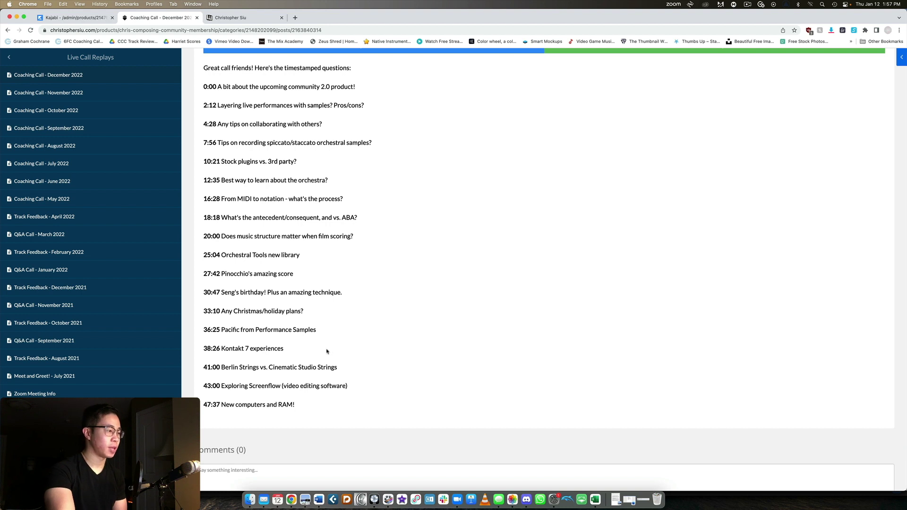
scroll(301, 405, "up", 1)
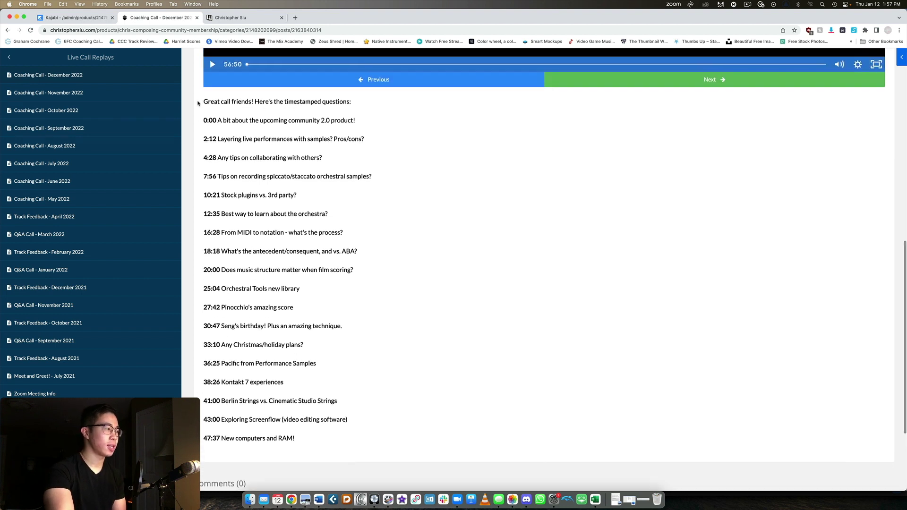
Step: Highlight the timestamped question list, deselect it, and return to the admin outline
mouse_move(204, 101)
left_mouse_down()
mouse_move(425, 355)
mouse_move(402, 437)
left_mouse_up()
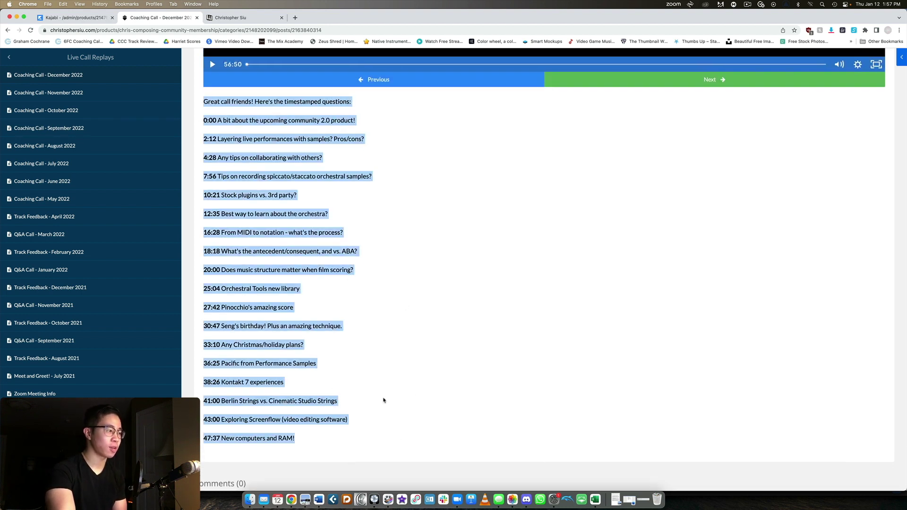
left_click(373, 284)
scroll(632, 228, "up", 5)
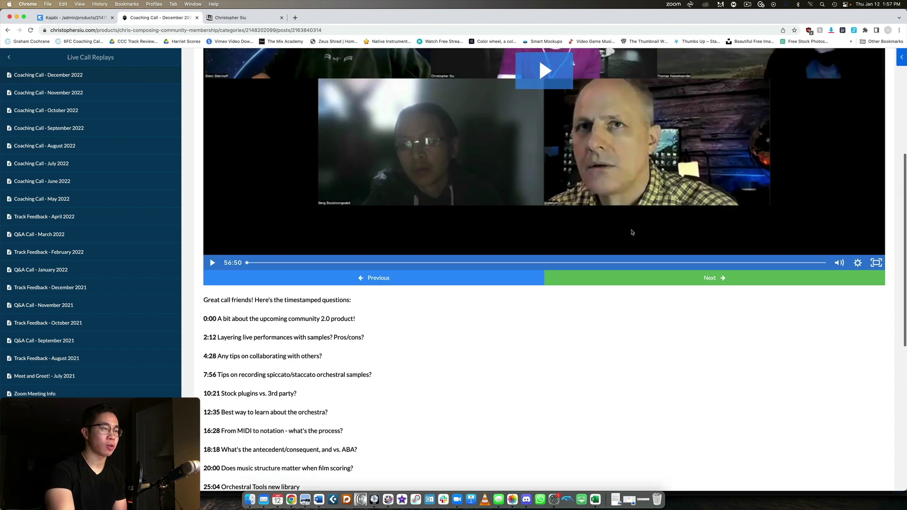
scroll(628, 230, "up", 3)
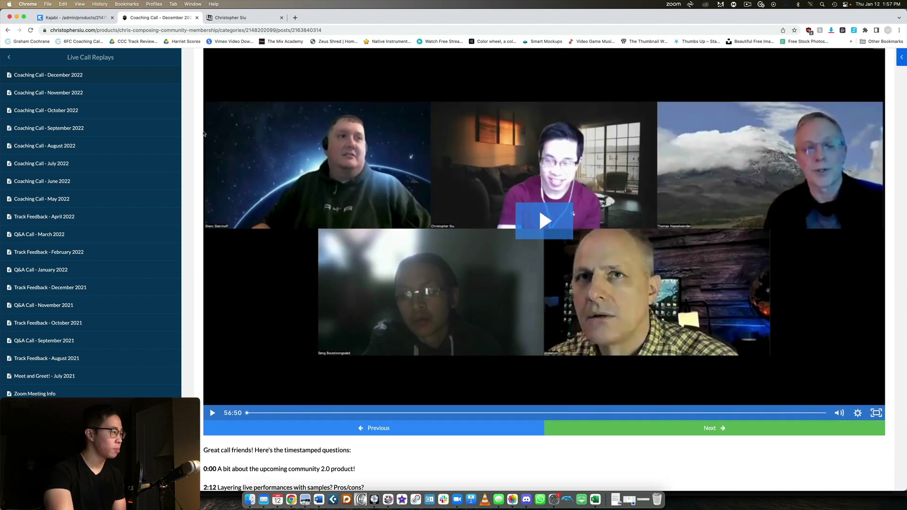
key("ctrl+shift+Tab")
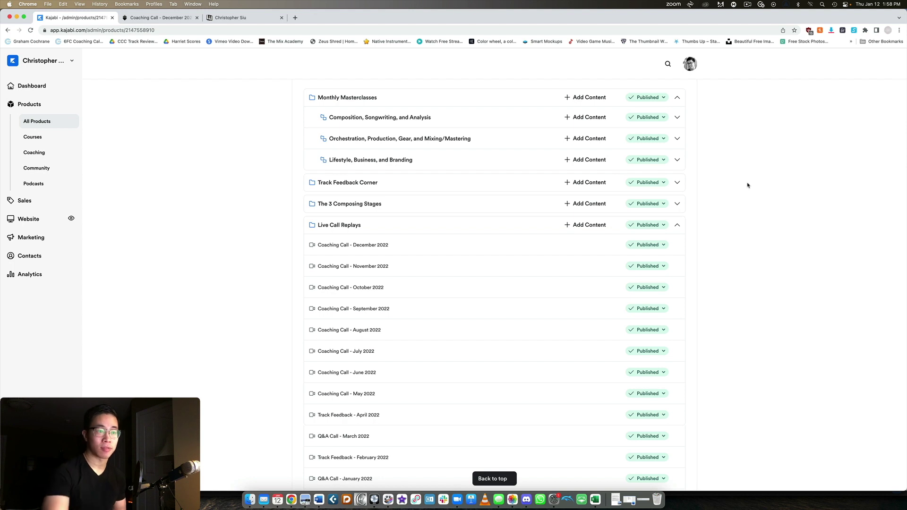
mouse_move(676, 225)
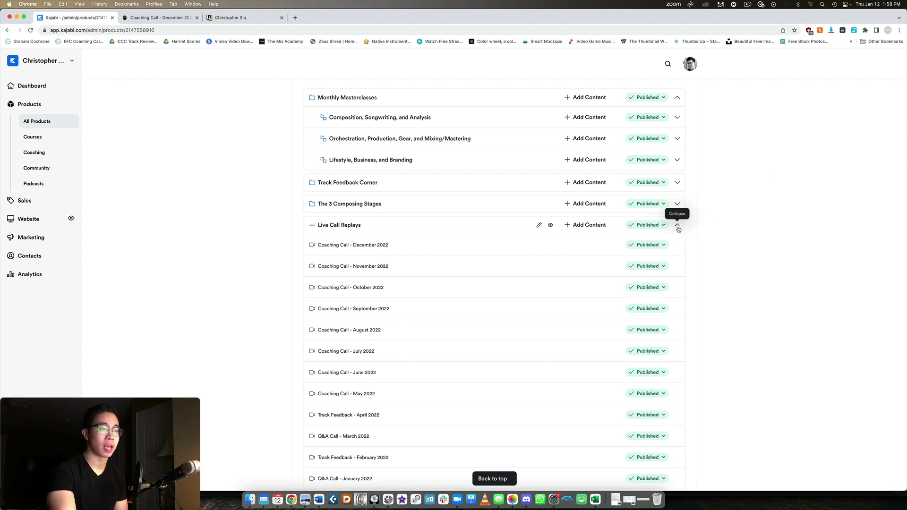
Step: Collapse Live Call Replays and look over the community forum topics
left_click(677, 227)
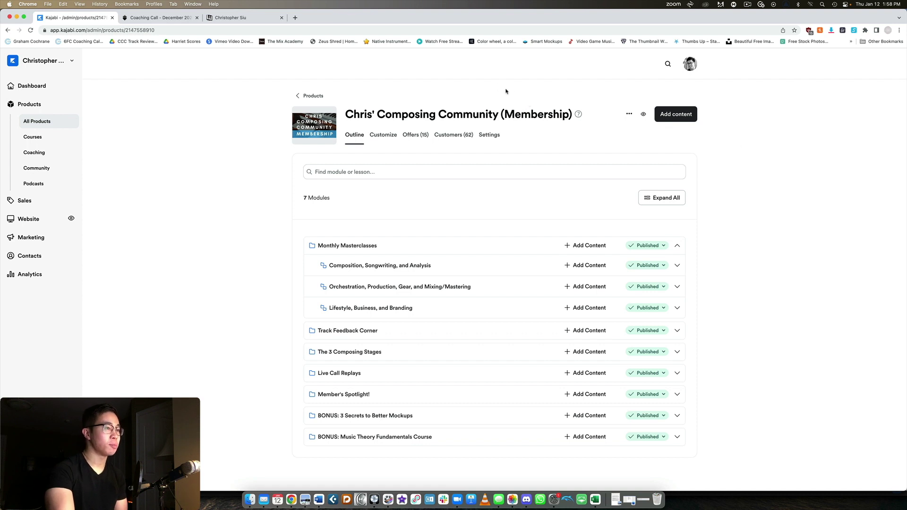
left_click(231, 18)
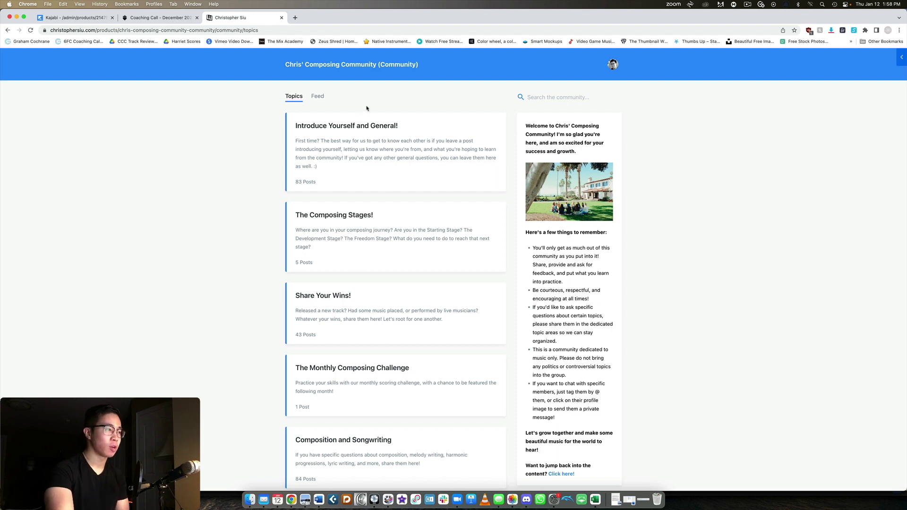
scroll(357, 109, "down", 7)
scroll(364, 165, "up", 7)
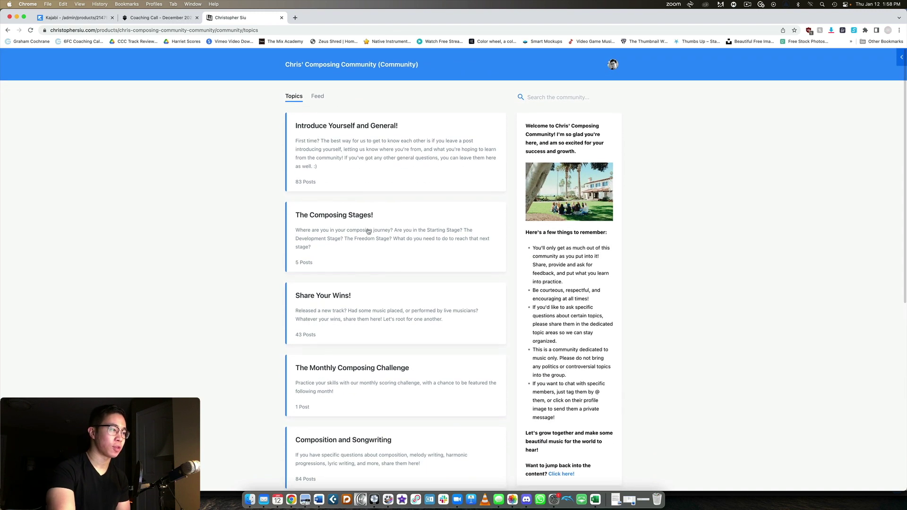
scroll(371, 223, "down", 5)
scroll(366, 215, "up", 5)
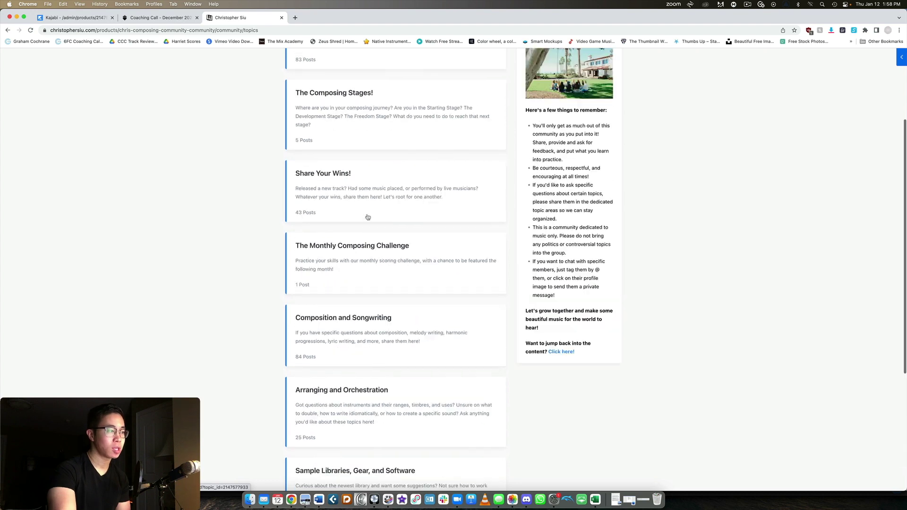
Step: Open the community Feed and scroll down through the member posts and replies
left_click(316, 101)
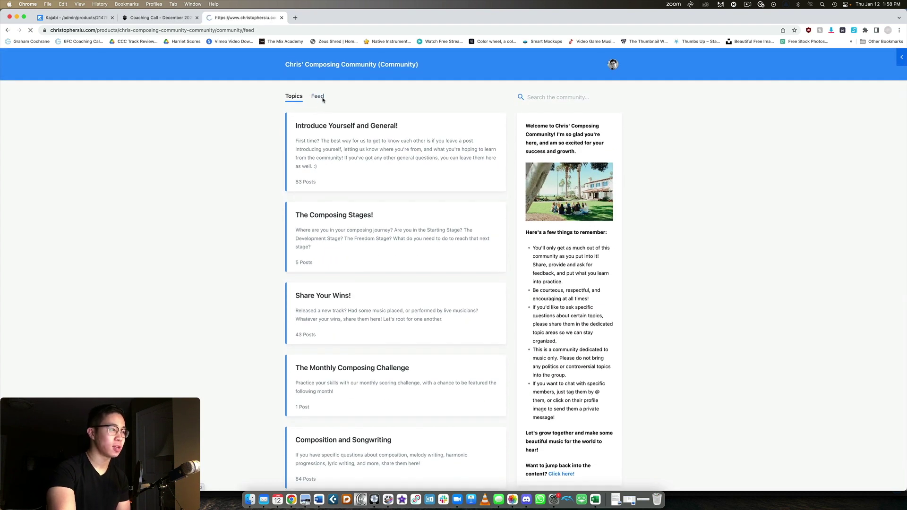
scroll(482, 171, "down", 1)
scroll(483, 171, "up", 1)
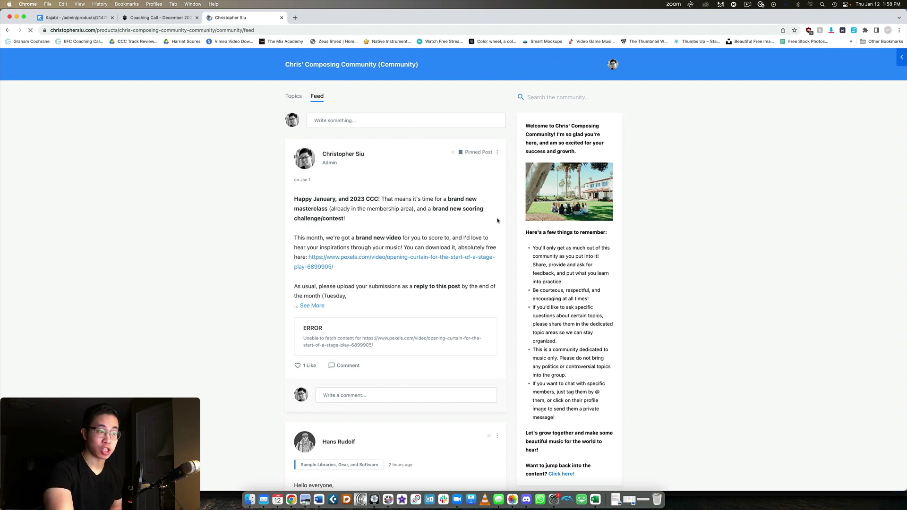
scroll(498, 221, "down", 10)
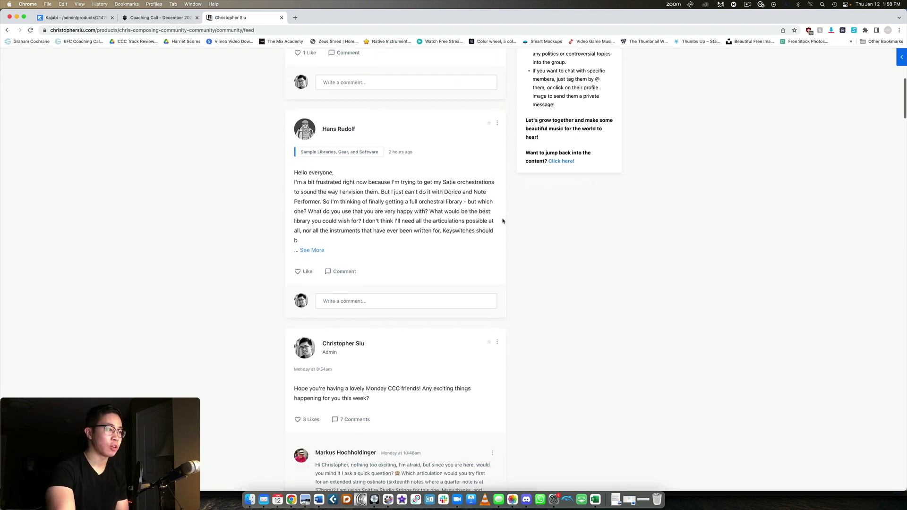
scroll(502, 220, "down", 3)
scroll(502, 220, "down", 3)
scroll(502, 220, "down", 5)
scroll(502, 222, "down", 4)
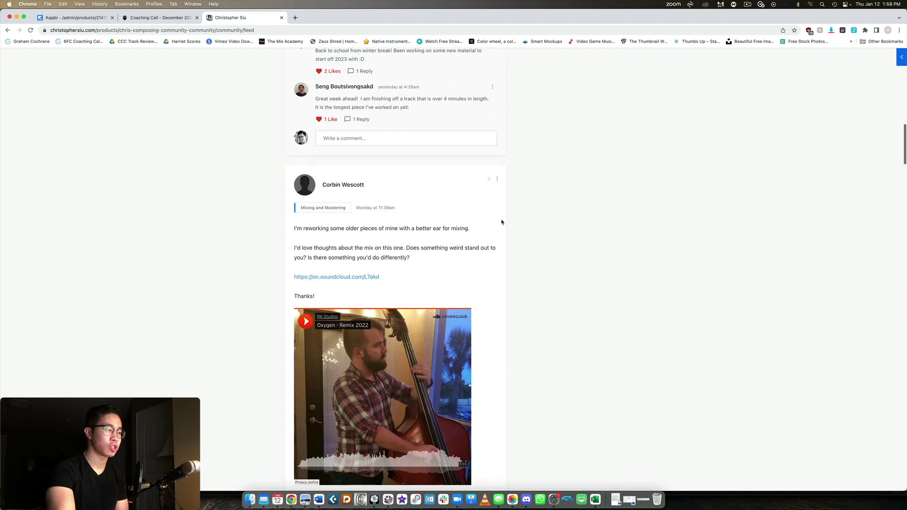
scroll(502, 222, "down", 4)
scroll(502, 223, "down", 7)
scroll(502, 225, "down", 4)
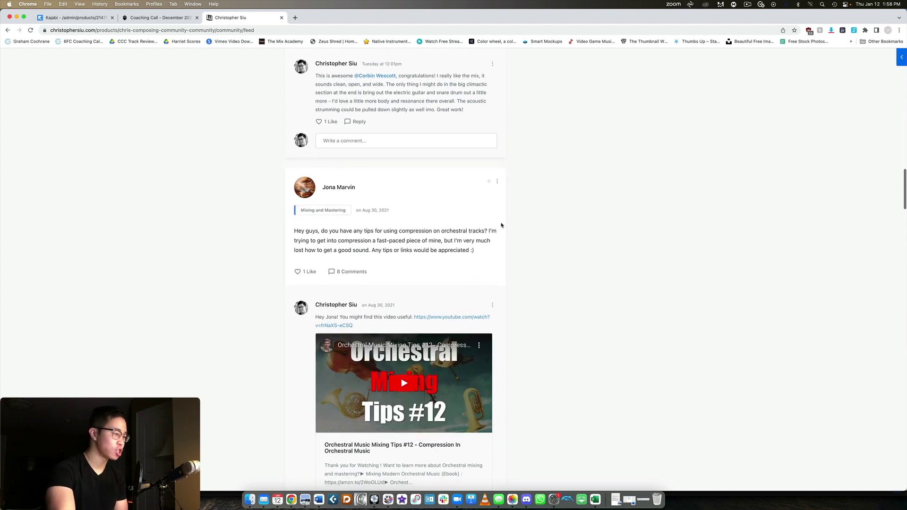
scroll(502, 225, "down", 10)
scroll(502, 226, "down", 2)
scroll(502, 226, "down", 7)
scroll(501, 226, "down", 4)
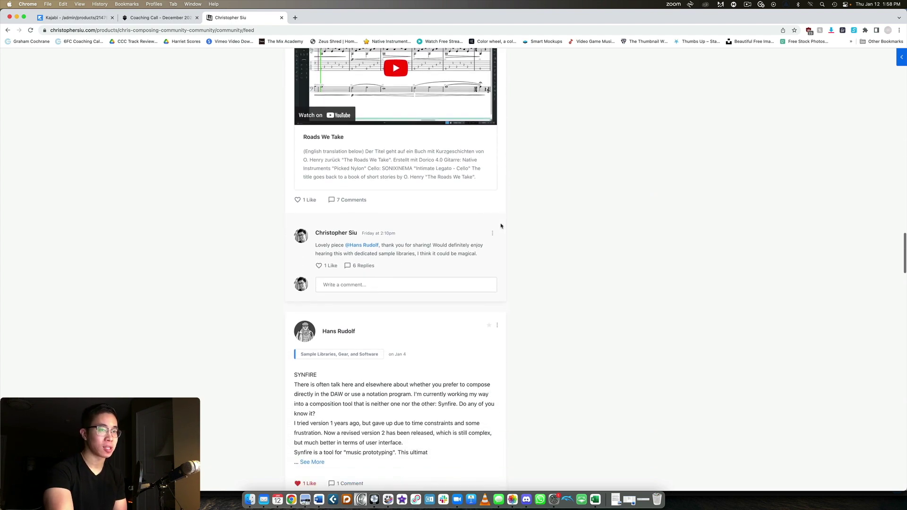
scroll(501, 226, "down", 1)
scroll(359, 347, "down", 4)
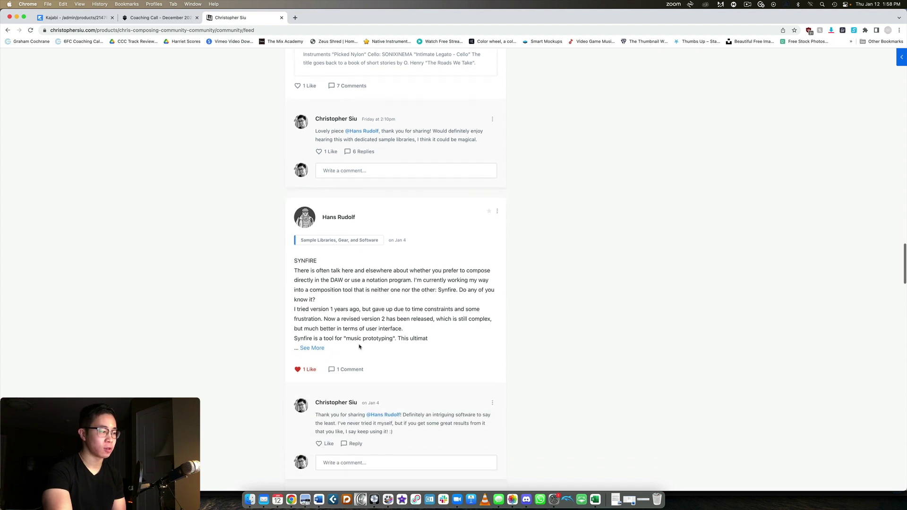
Step: Scroll back through the Feed posts and return to the membership's admin outline
scroll(359, 346, "up", 2)
scroll(358, 346, "up", 2)
scroll(565, 285, "up", 8)
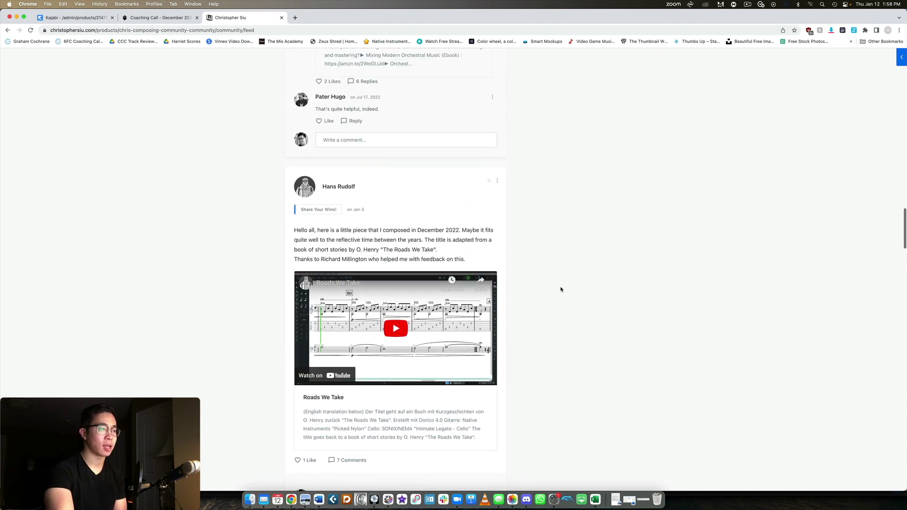
scroll(561, 289, "up", 4)
scroll(560, 289, "up", 2)
scroll(560, 290, "up", 3)
scroll(560, 290, "down", 1)
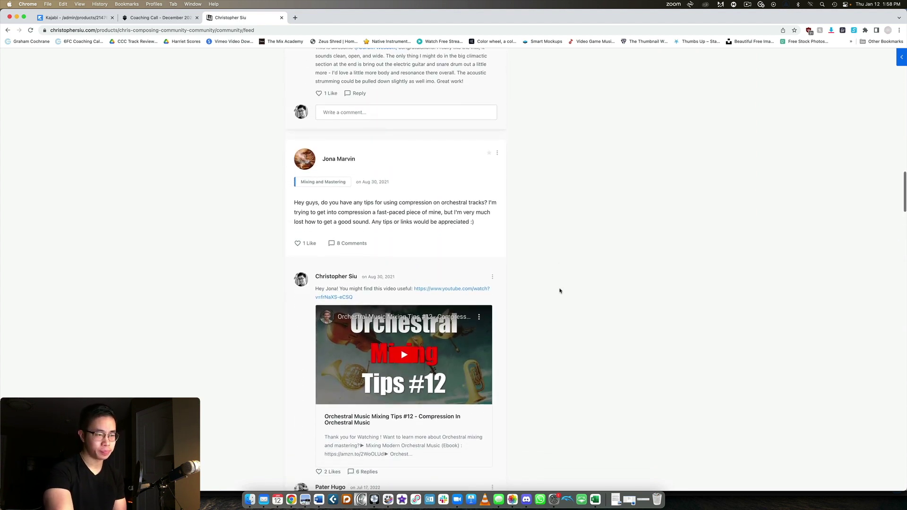
scroll(558, 290, "down", 1)
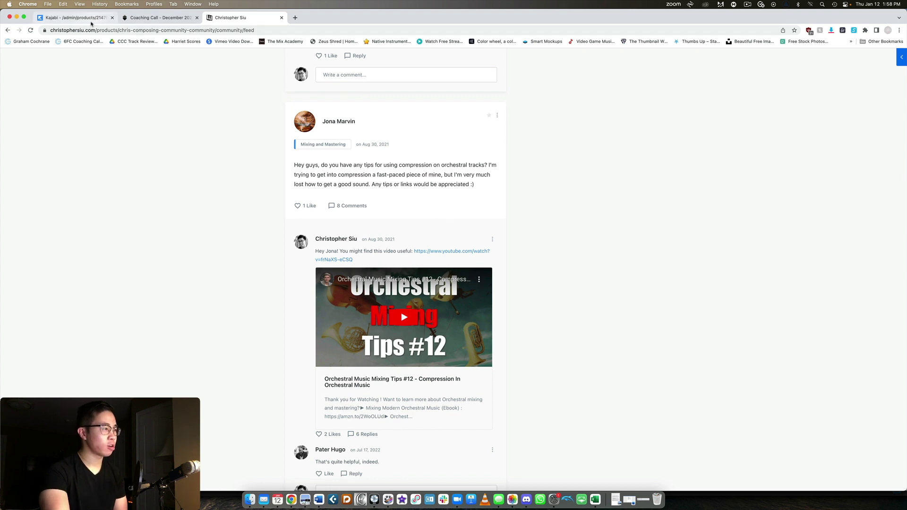
left_click(76, 18)
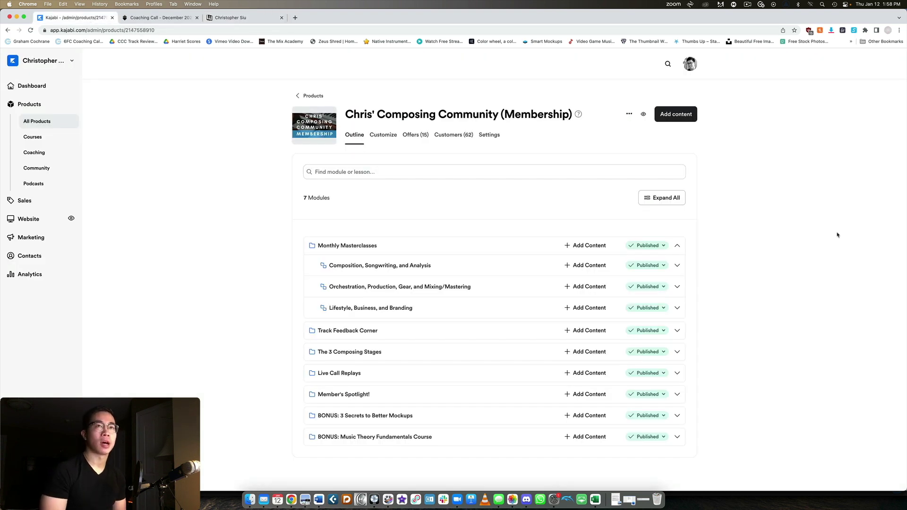